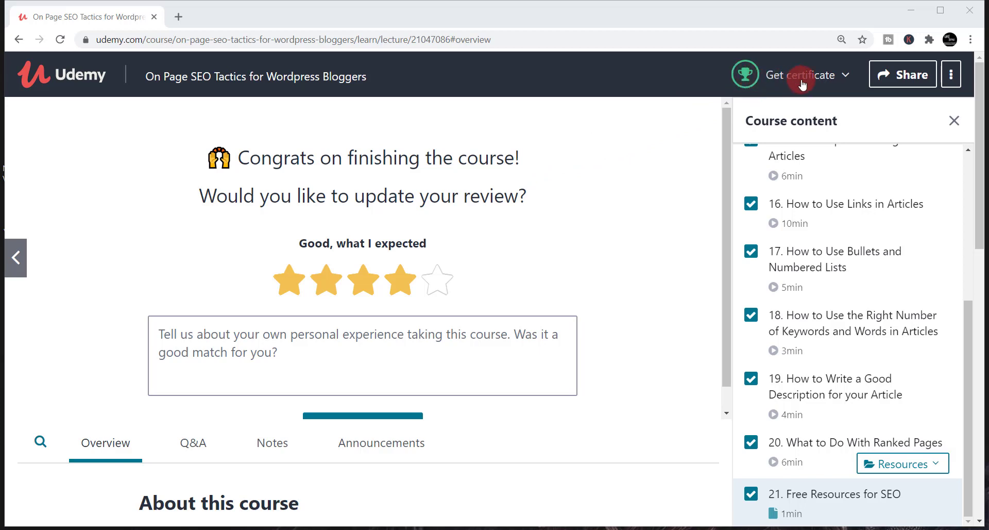
Open the Certificate of Completion for the On Page SEO Tactics for Wordpress Bloggers course
click(845, 77)
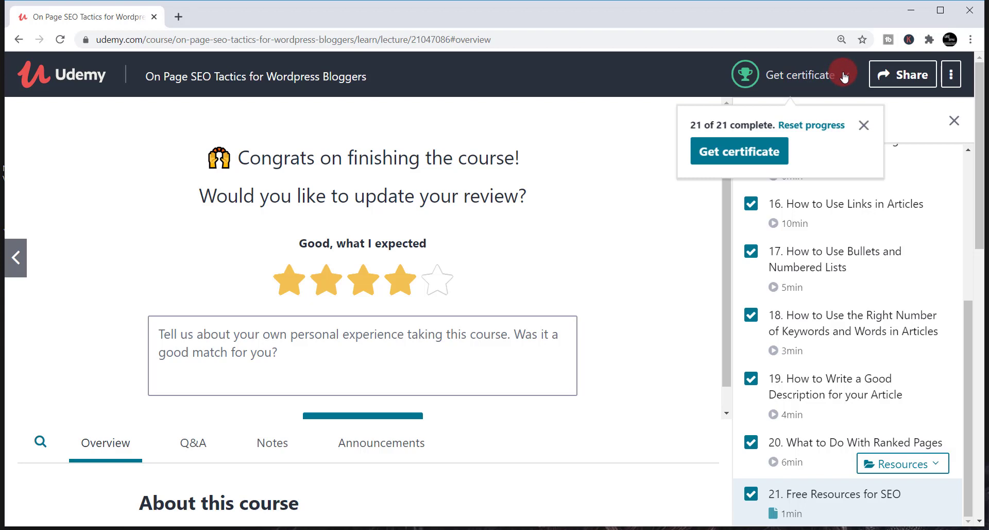
click(755, 154)
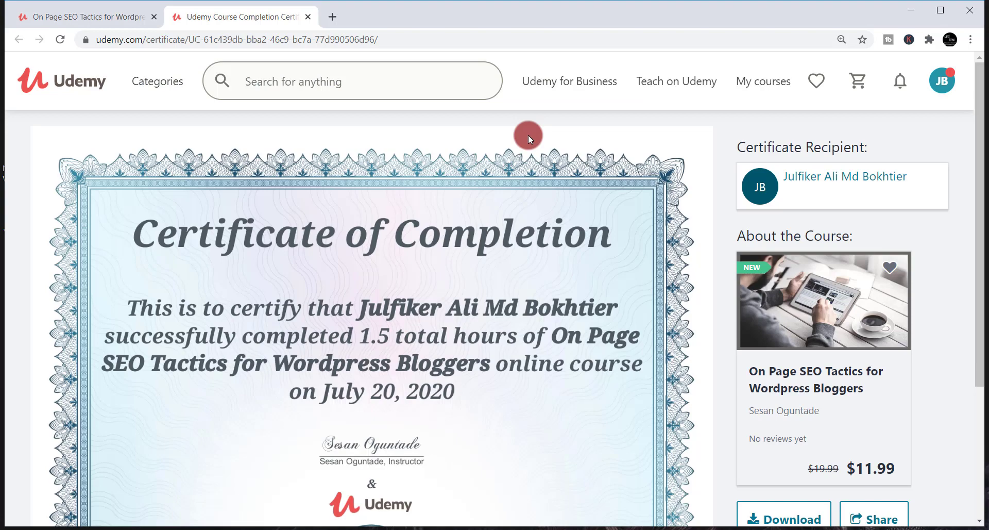
scroll(263, 174, down, 1)
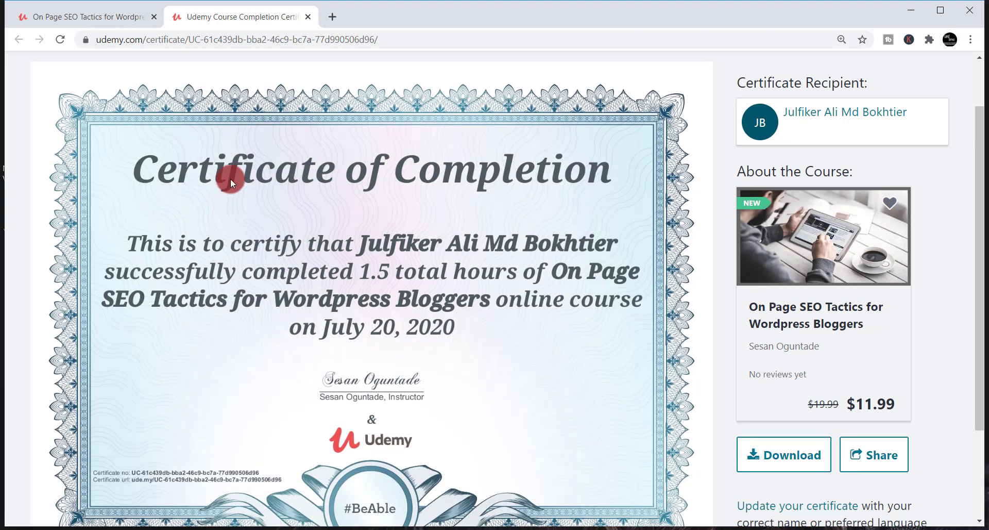
scroll(231, 178, down, 2)
scroll(231, 179, up, 2)
scroll(230, 179, down, 2)
scroll(230, 178, up, 2)
scroll(231, 178, down, 1)
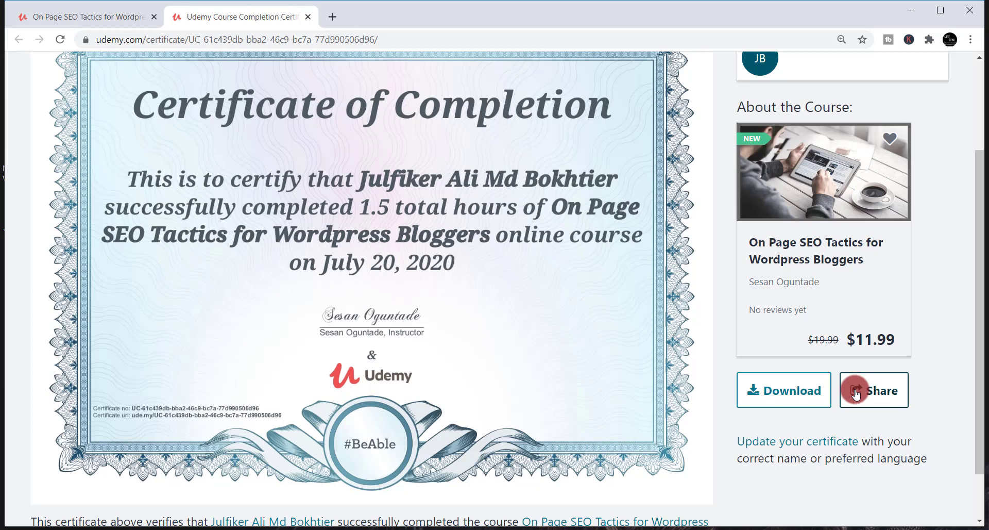
Share the Udemy certificate to LinkedIn from the Share this certificate popup
click(880, 394)
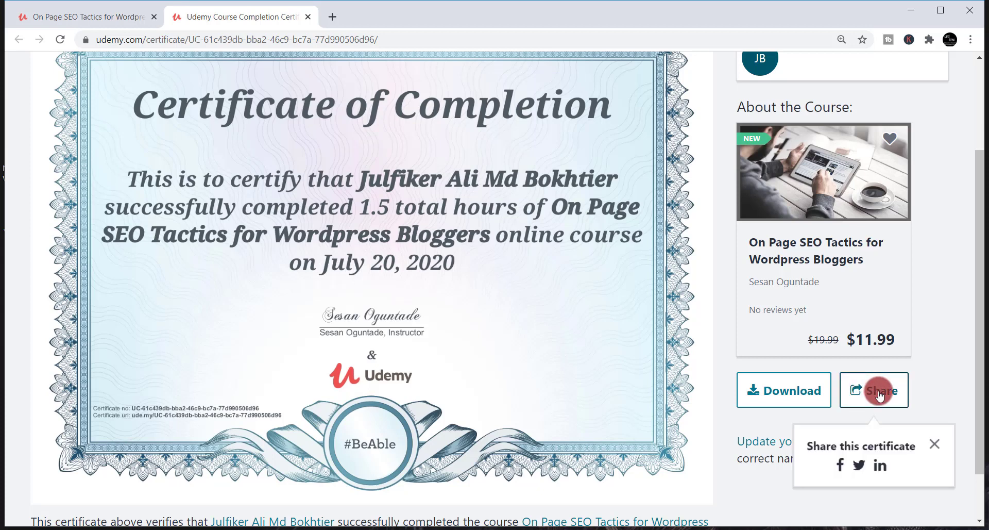
click(857, 473)
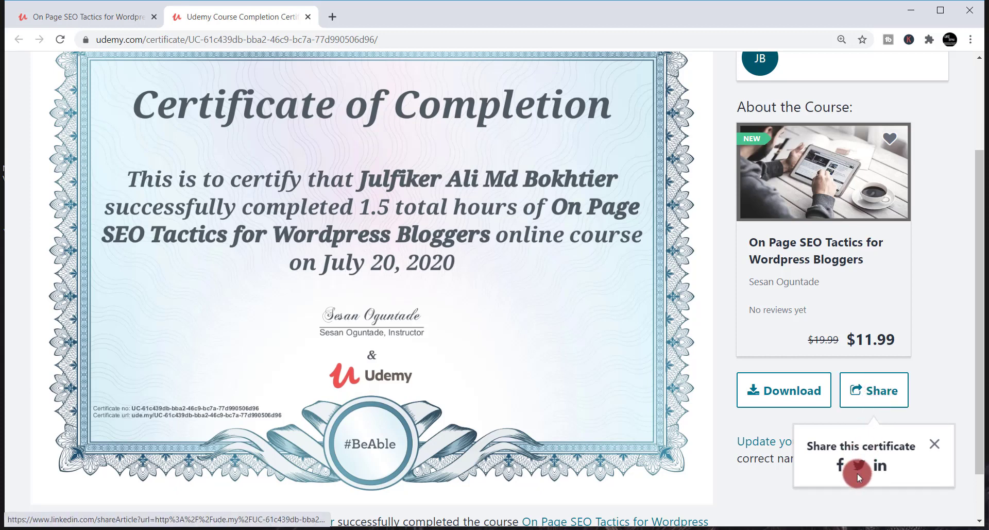
click(881, 466)
click(882, 466)
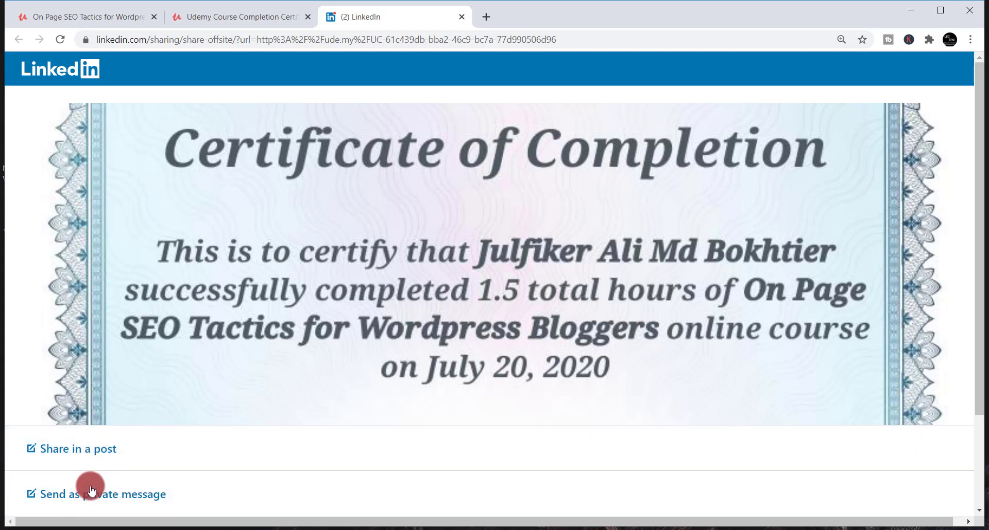
Start a LinkedIn post draft with the Udemy certificate attached, then open a blank browser tab
click(88, 450)
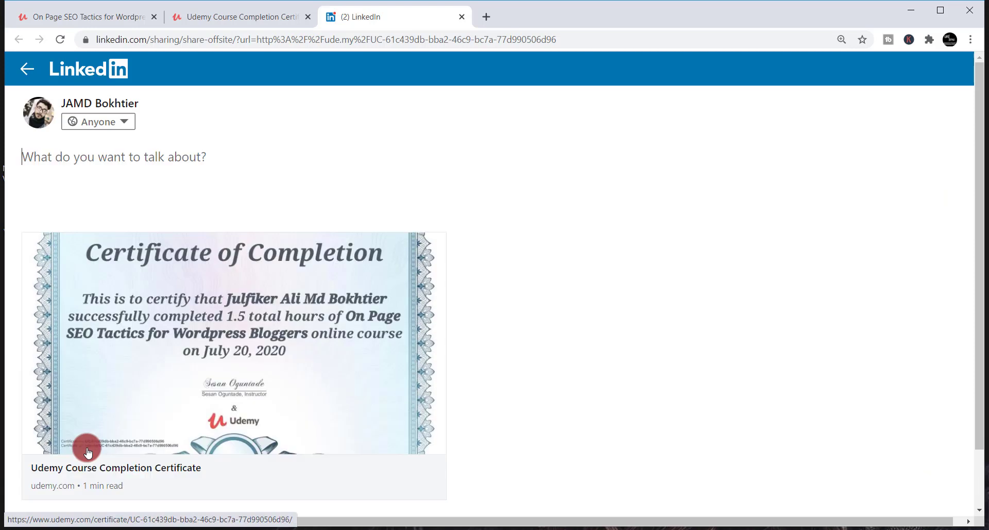
click(112, 163)
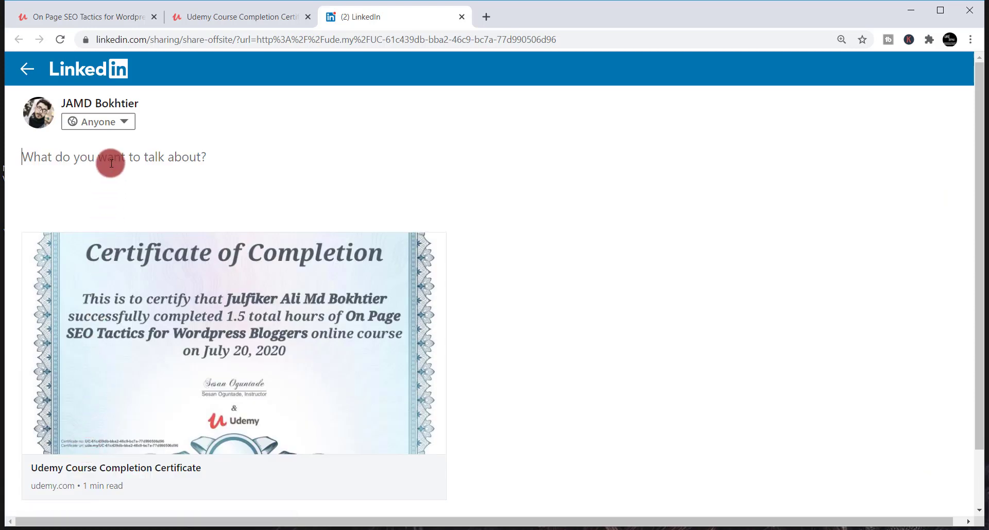
scroll(111, 163, down, 2)
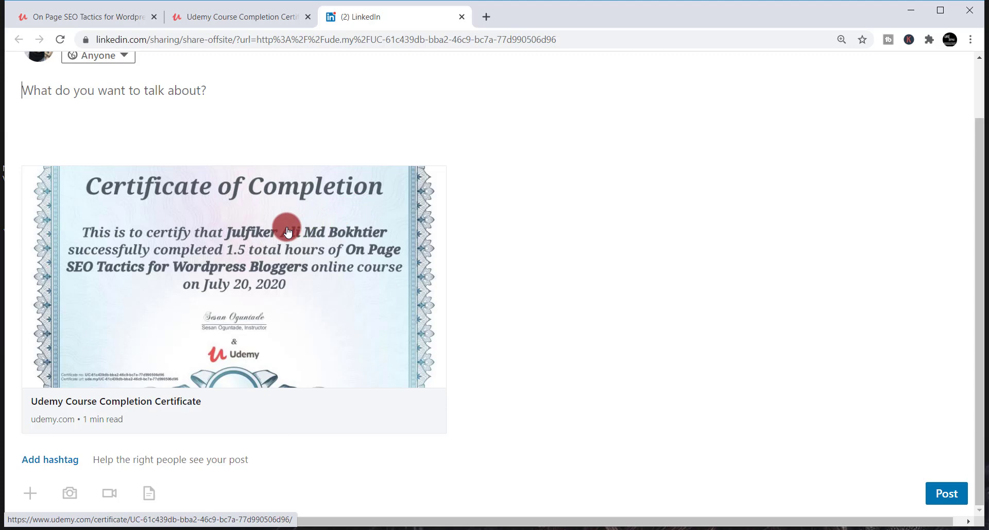
click(486, 15)
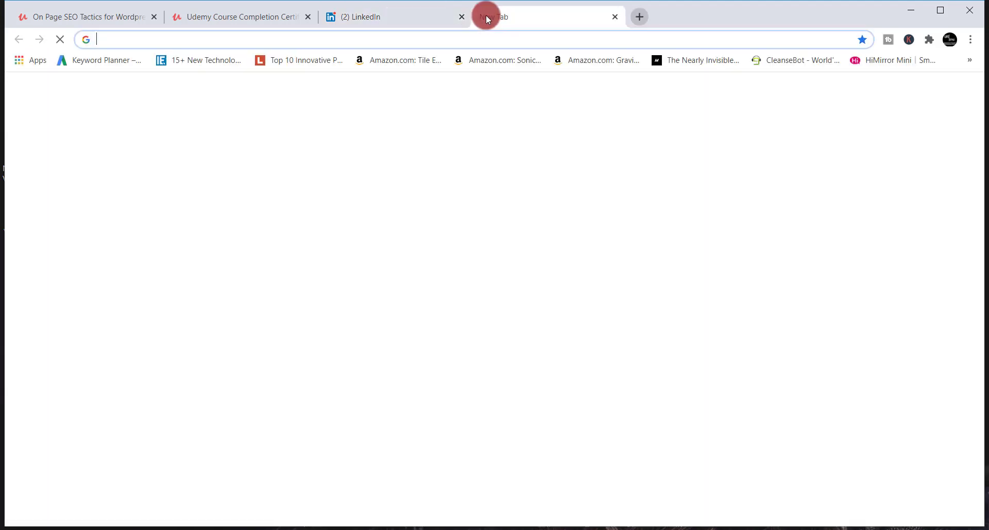
Load the LinkedIn profile in the new tab, then go back to the Udemy certificate page
click(484, 38)
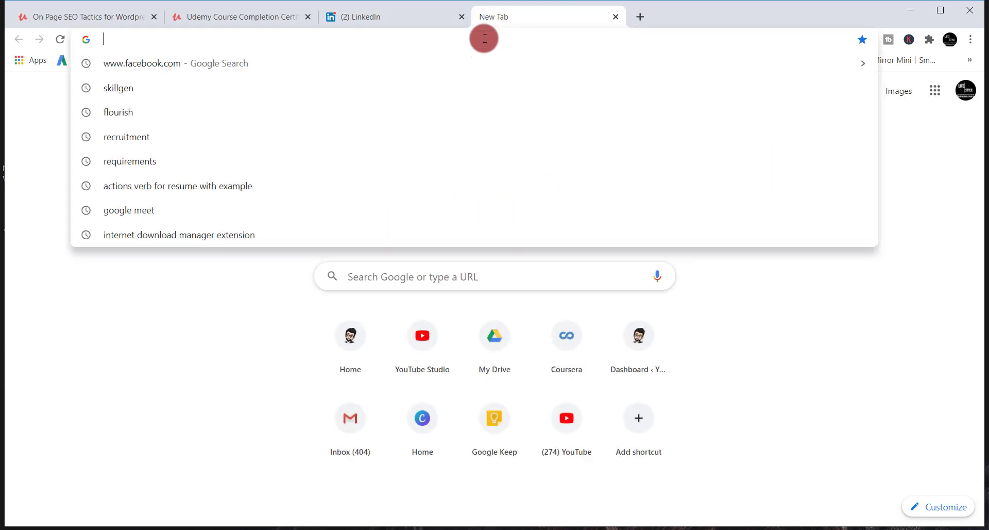
text(li)
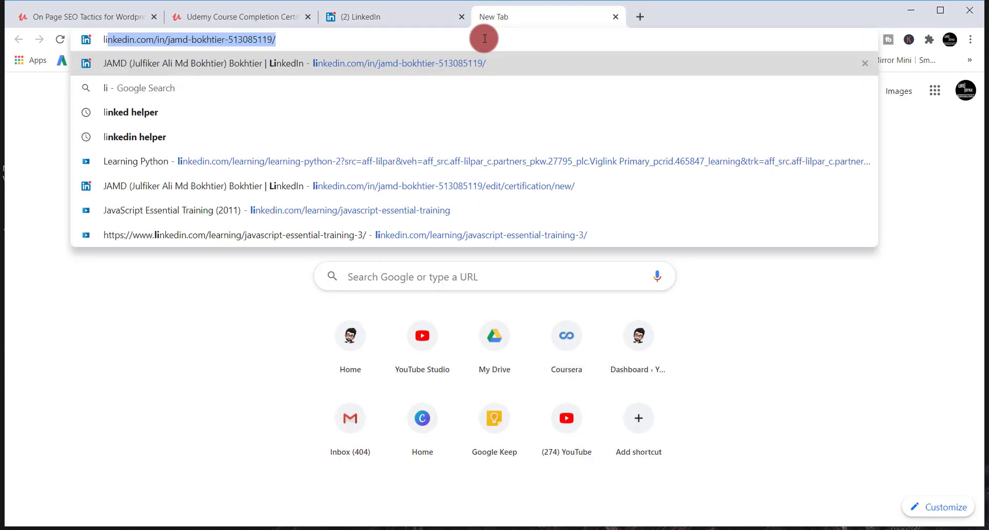
click(435, 65)
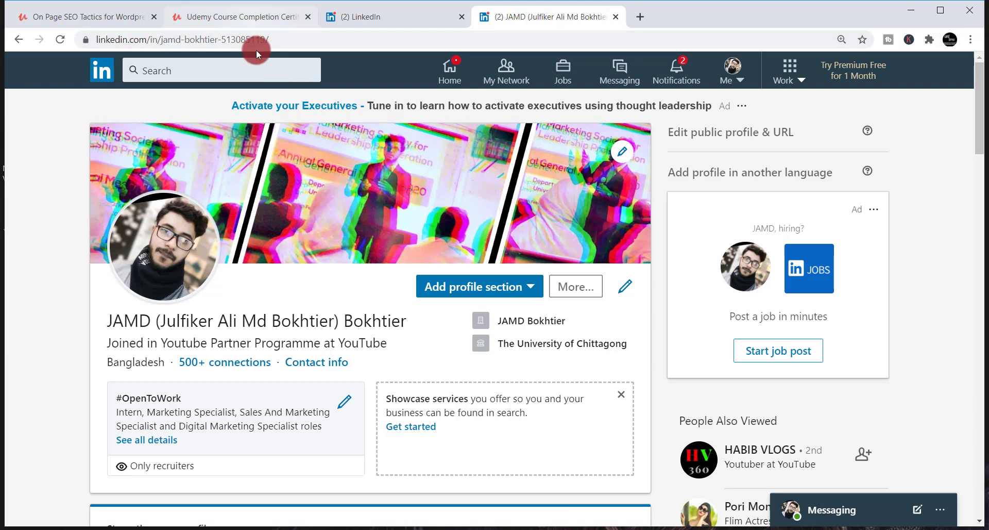
click(242, 17)
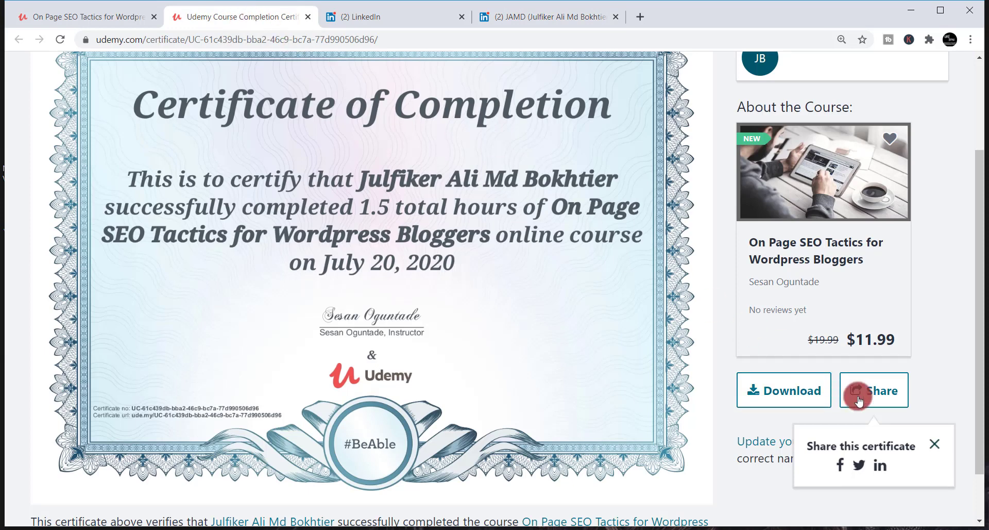
Download the Udemy certificate as a .pdf in its own tab, then return to the LinkedIn profile
click(935, 444)
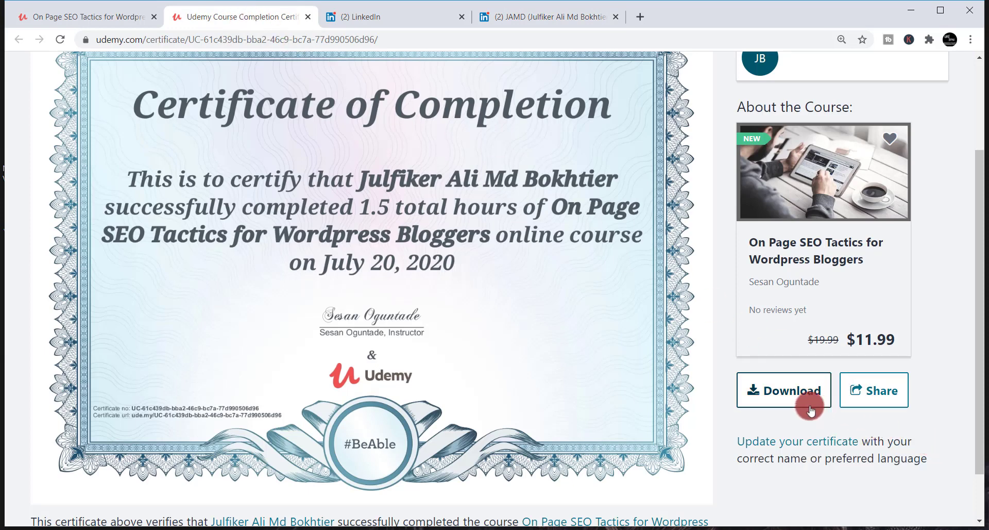
click(776, 398)
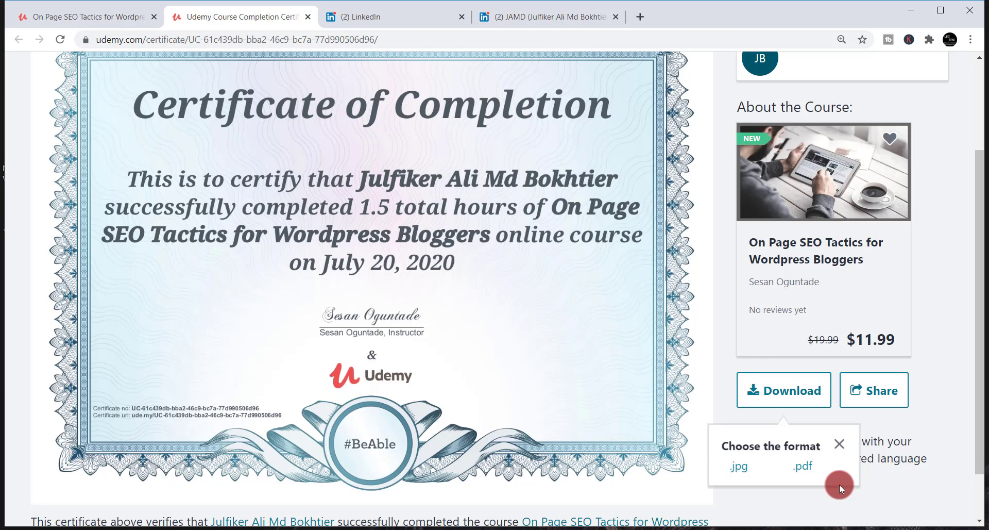
click(804, 465)
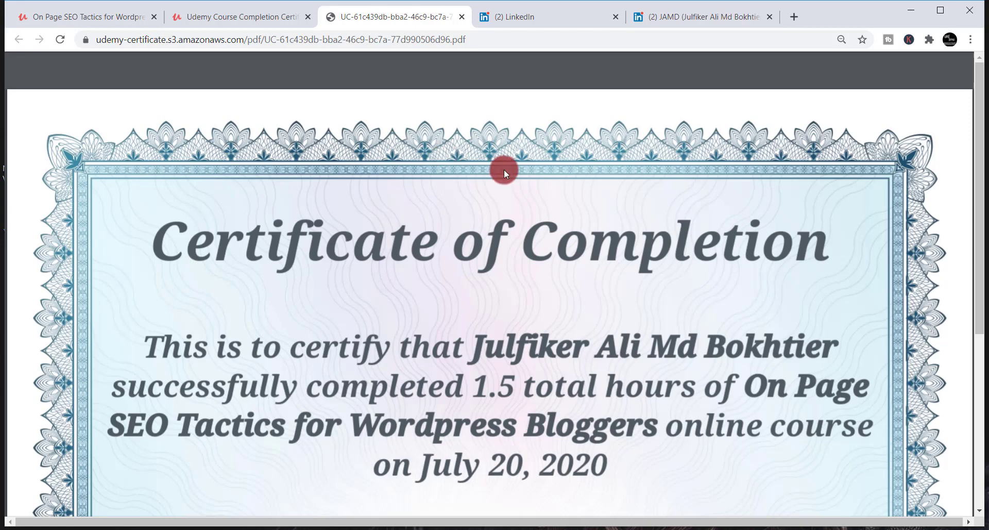
click(729, 14)
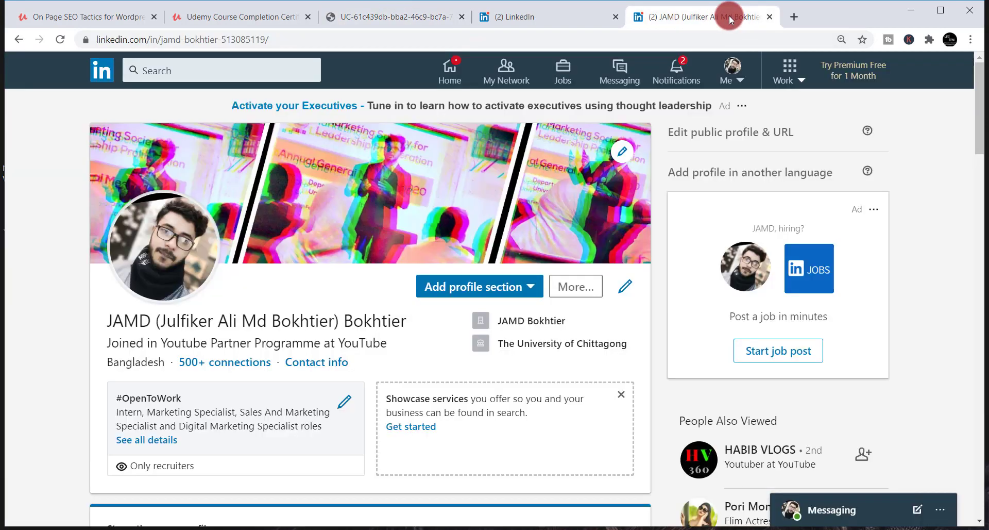
Scroll to Licenses & Certifications and open the Add licenses & certifications form
scroll(438, 186, down, 10)
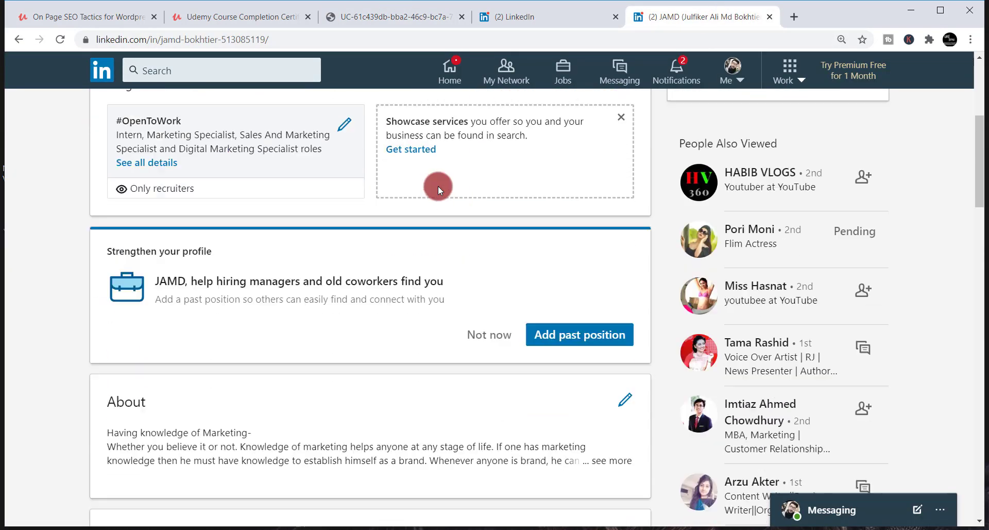
scroll(438, 186, down, 5)
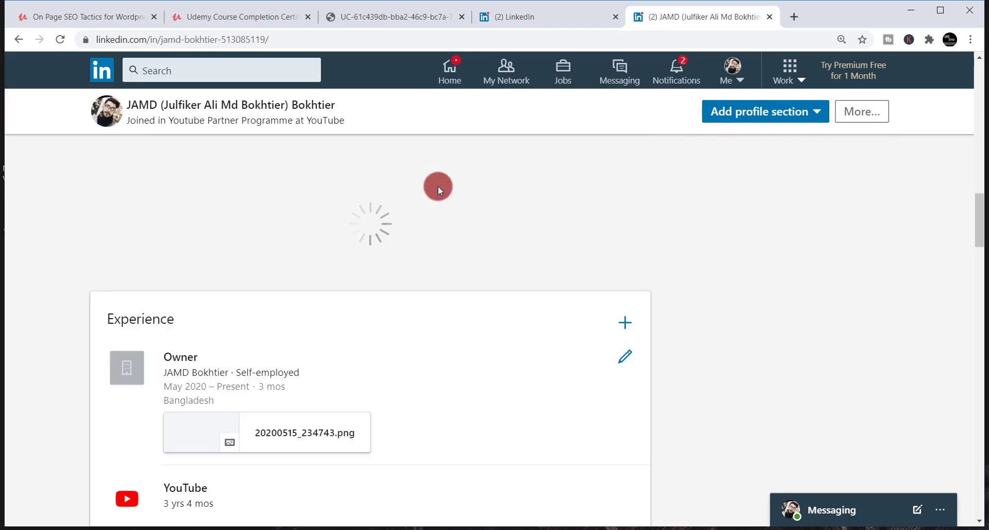
scroll(439, 190, down, 15)
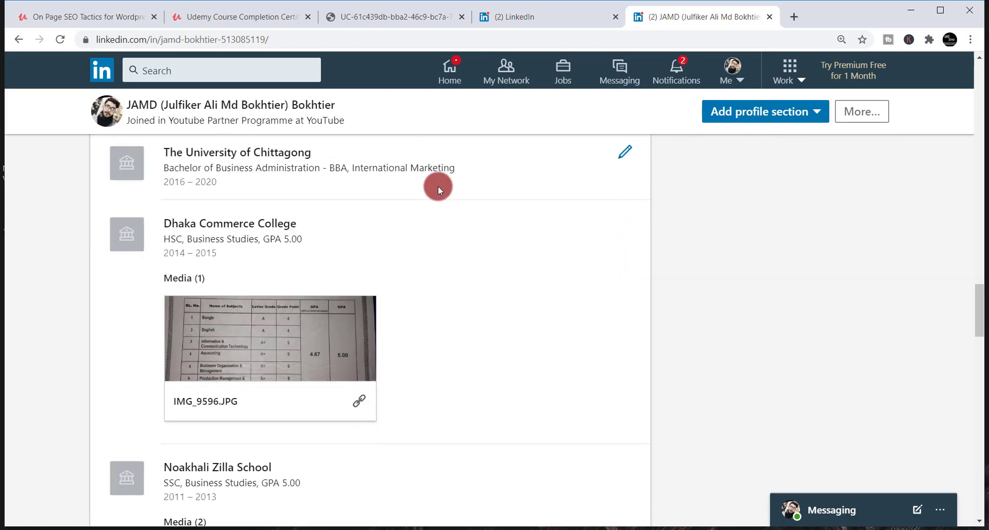
scroll(439, 190, down, 7)
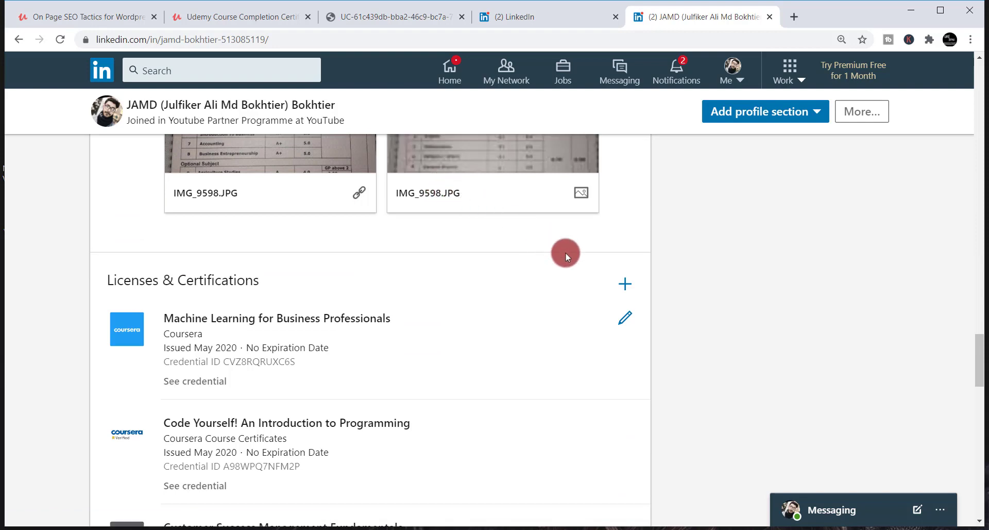
click(626, 287)
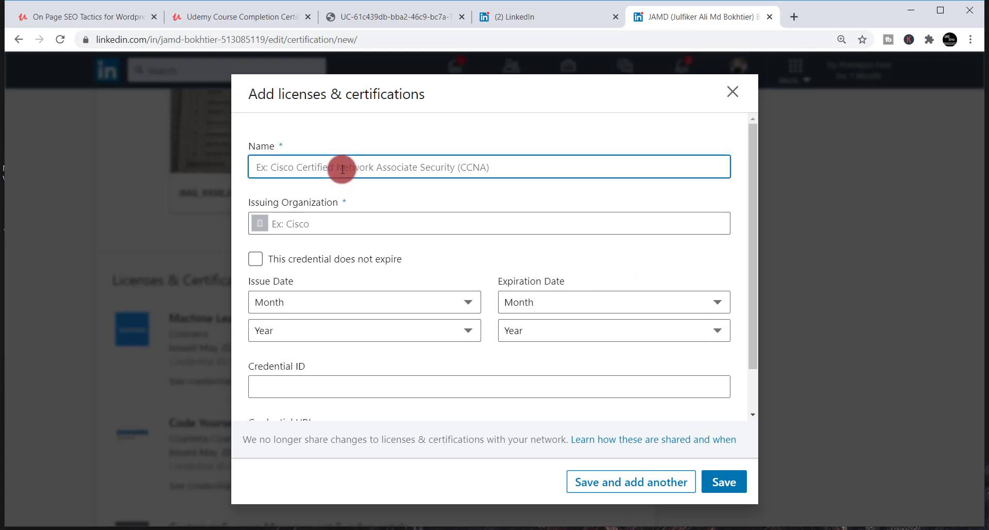
Paste the course title as the certification name and choose Udemy as issuing organization
text(On Page Seo Tactics For Wordpress)
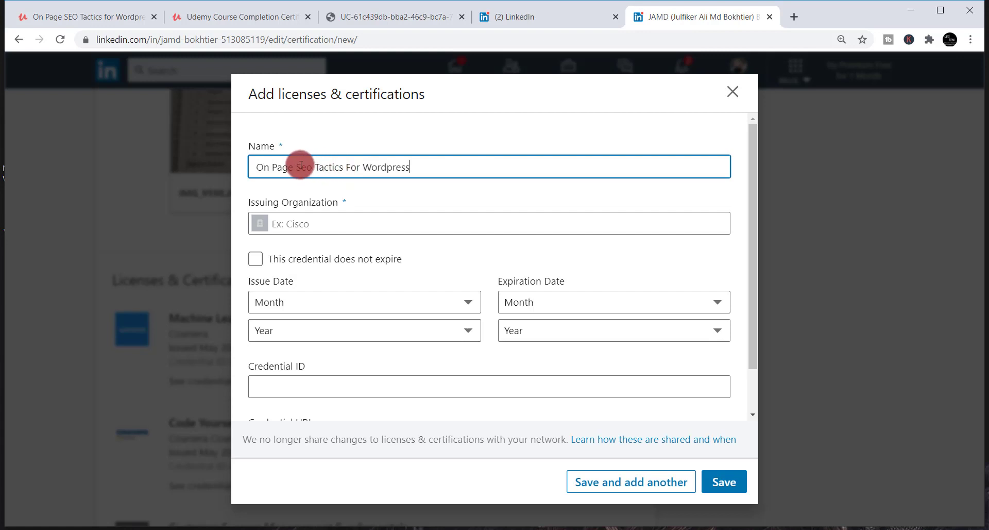
click(316, 221)
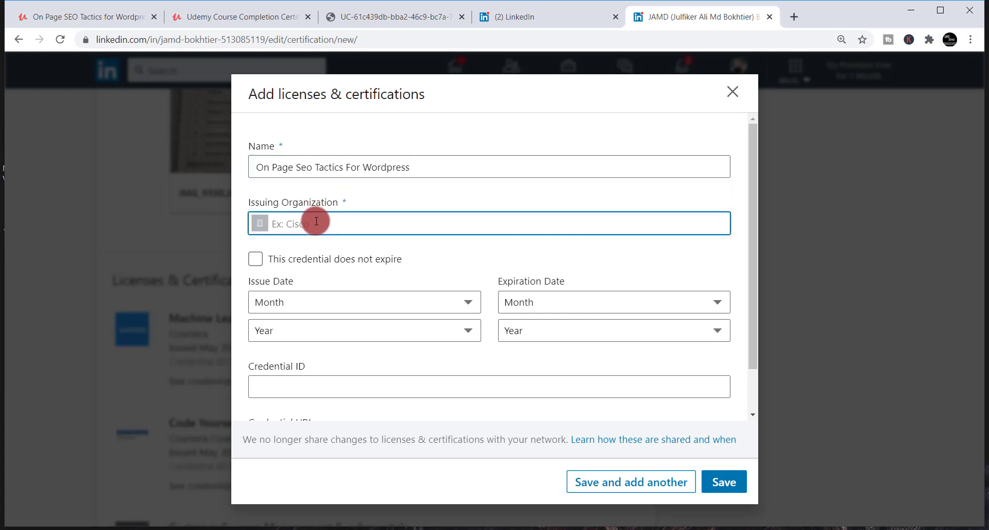
key(Caps_Lock)
text(U)
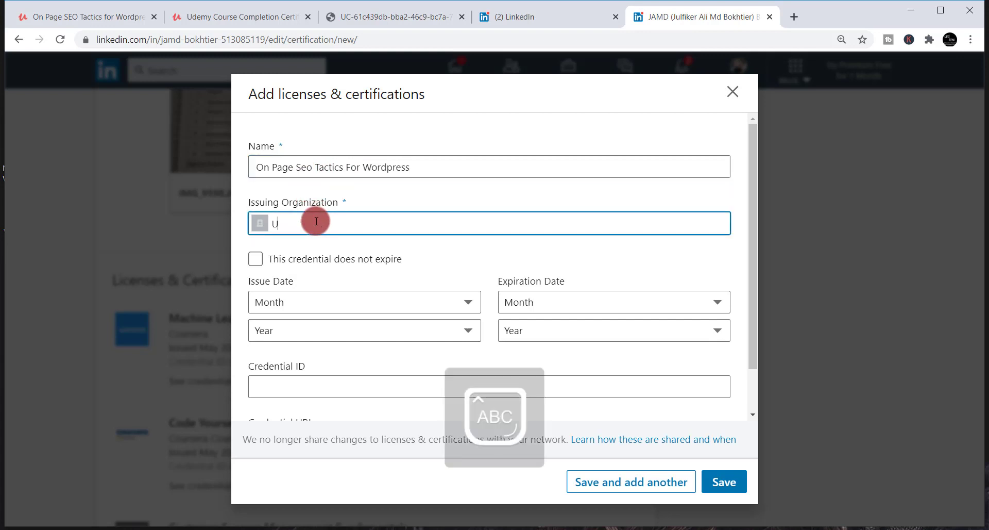
text(DEMY)
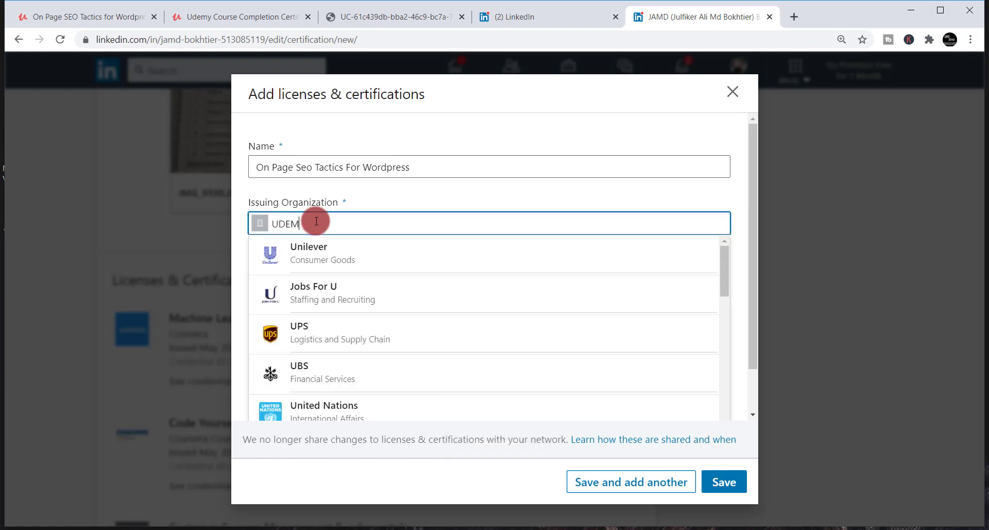
click(309, 249)
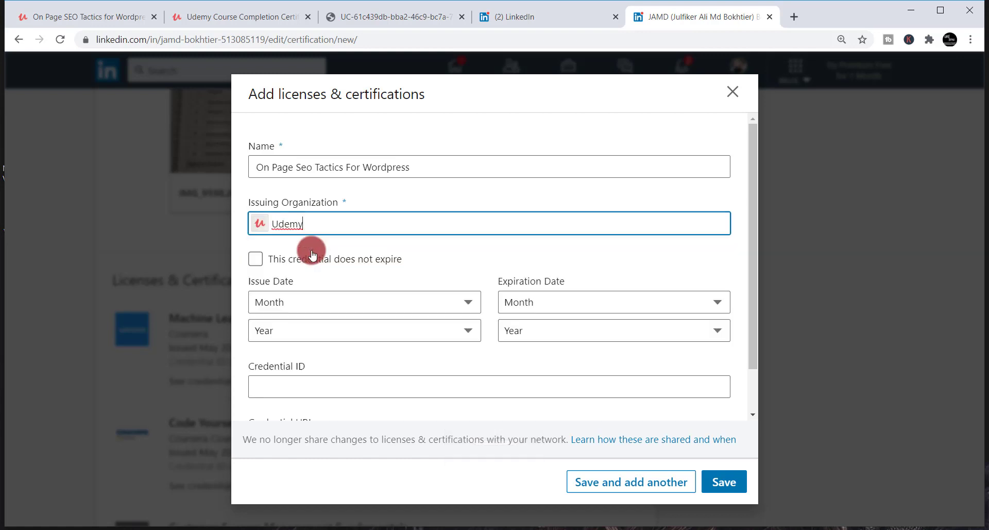
Tick 'This credential does not expire' and get the Credential ID field ready for input
click(256, 258)
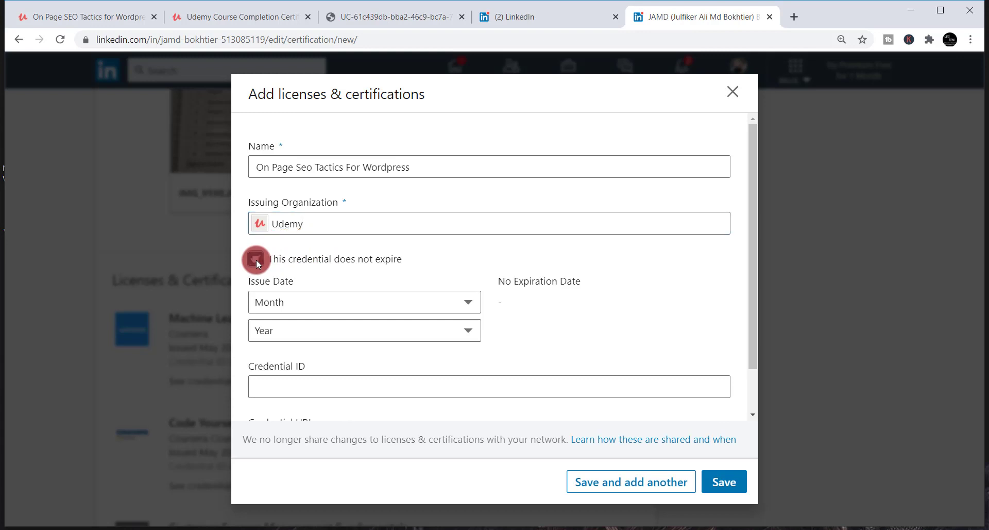
scroll(255, 259, down, 1)
click(344, 334)
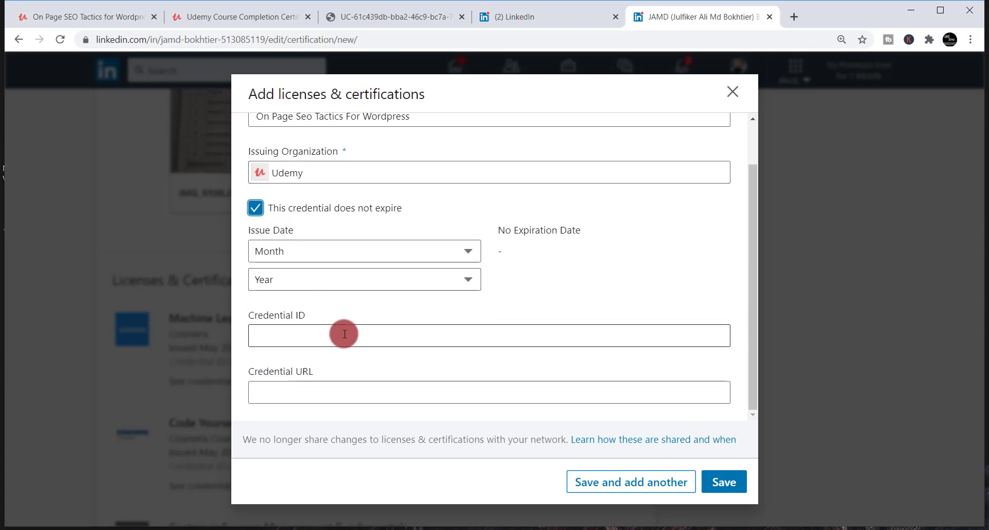
click(269, 333)
click(340, 329)
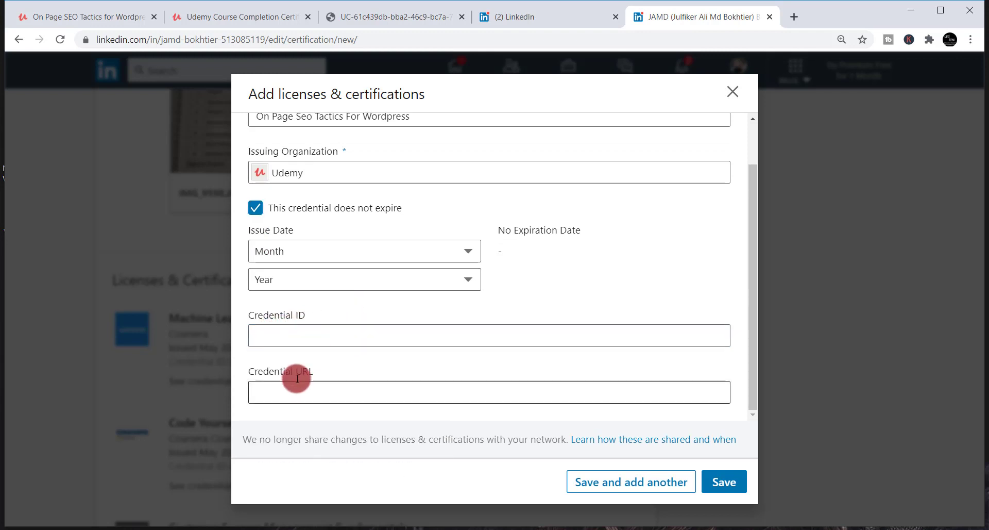
click(294, 336)
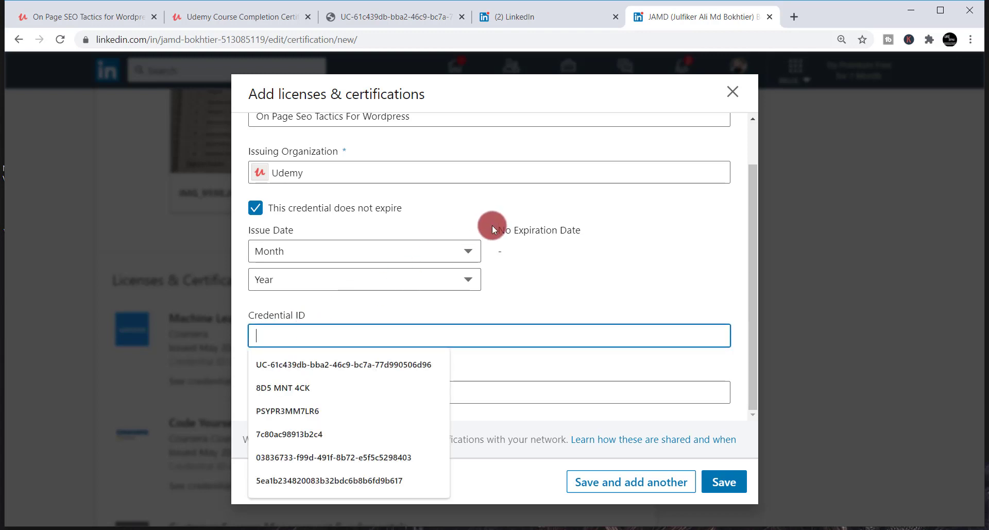
Copy the ID from the certificate PDF's file name into LinkedIn's Credential ID field
click(379, 14)
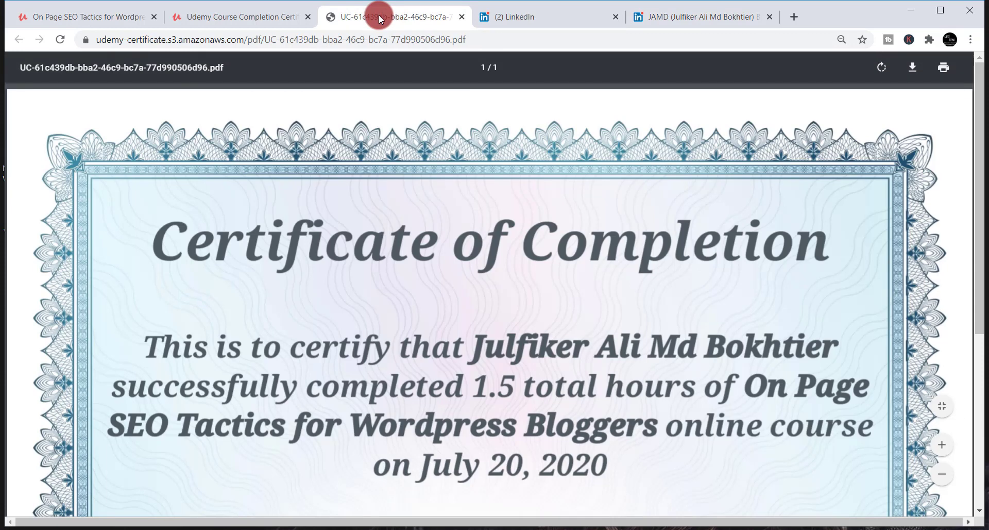
drag(202, 67, 20, 66)
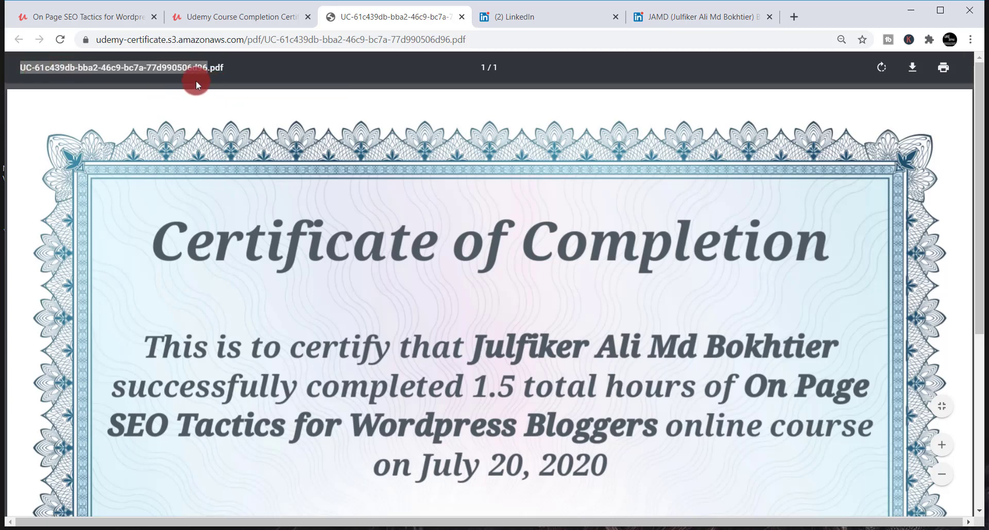
right_click(109, 67)
click(152, 75)
click(651, 17)
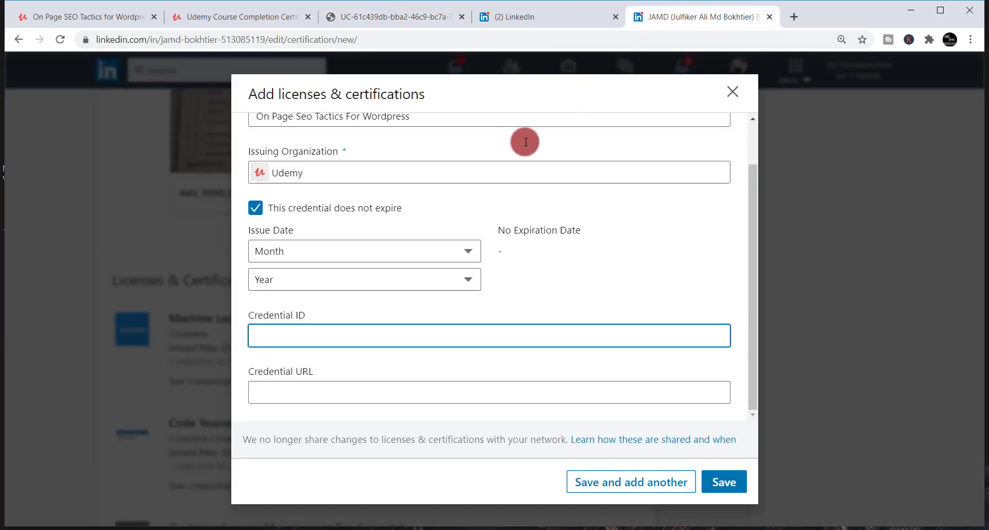
click(321, 331)
right_click(320, 331)
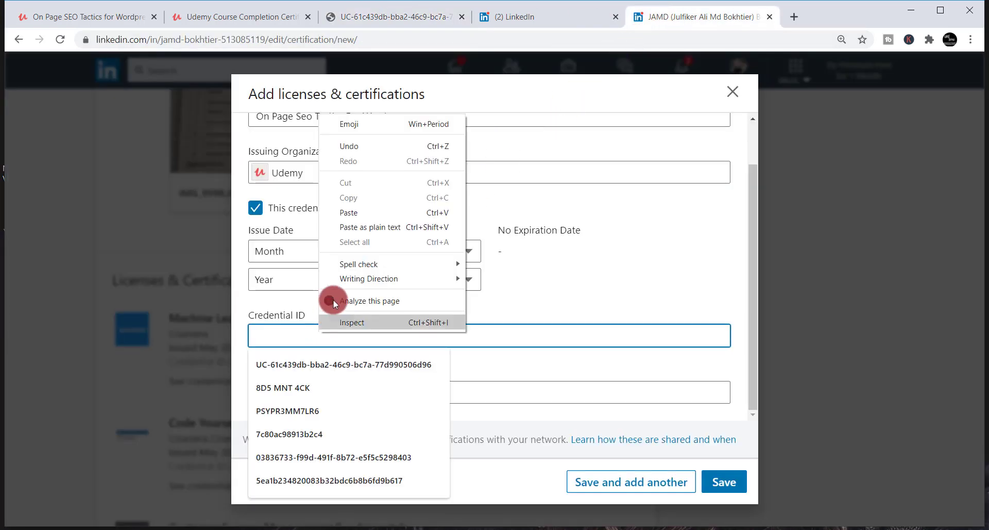
click(372, 213)
Focus the Credential URL field, dismiss its suggestions, and return to the certificate PDF tab
click(386, 389)
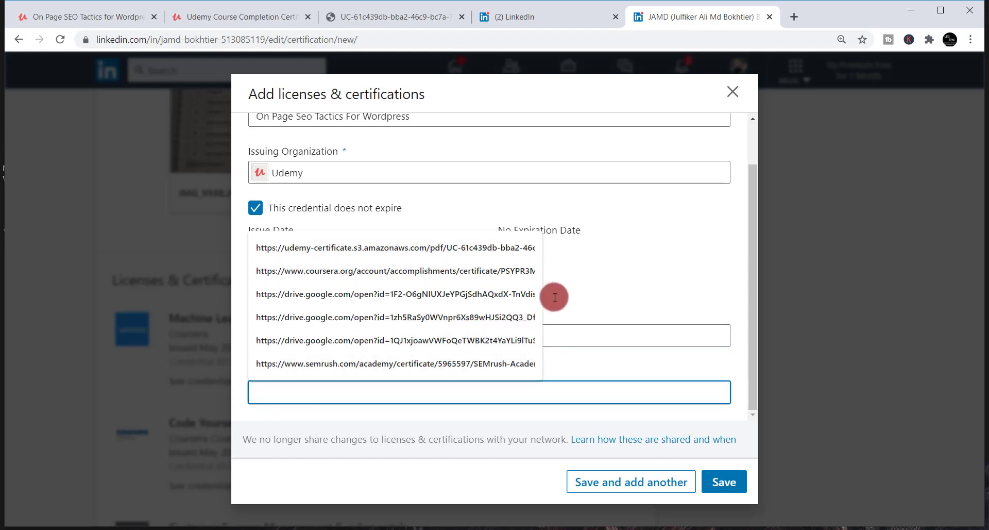
click(586, 287)
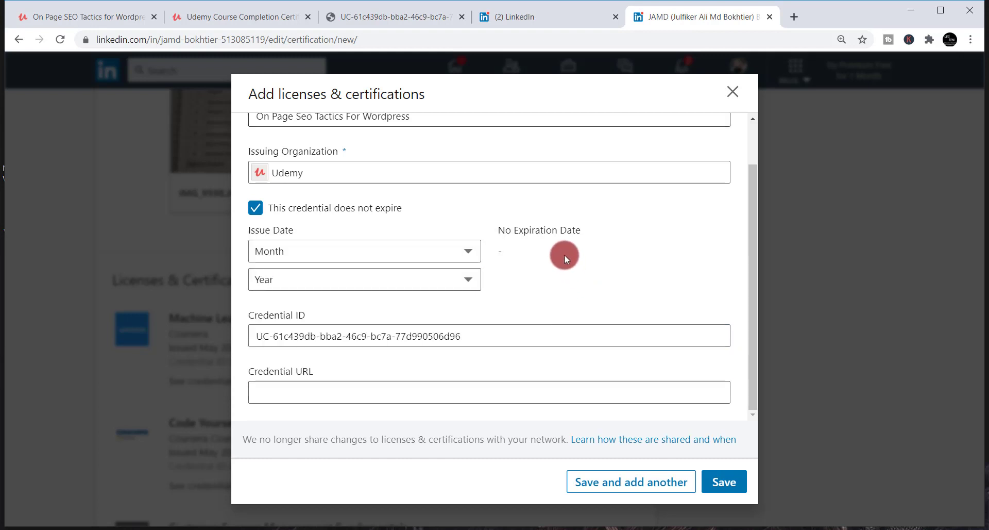
click(388, 16)
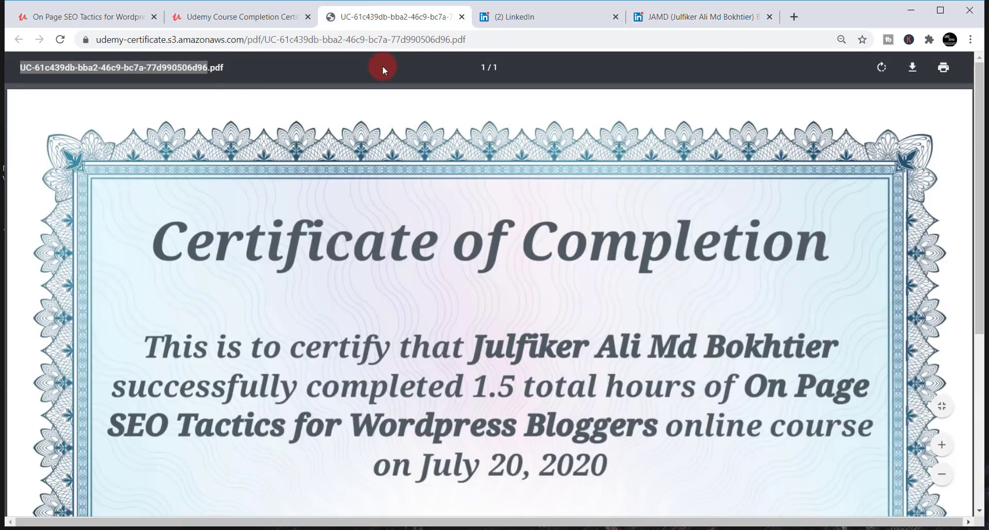
Paste the certificate PDF's web address as the Credential URL and save the Udemy certification
click(234, 39)
right_click(234, 39)
click(283, 127)
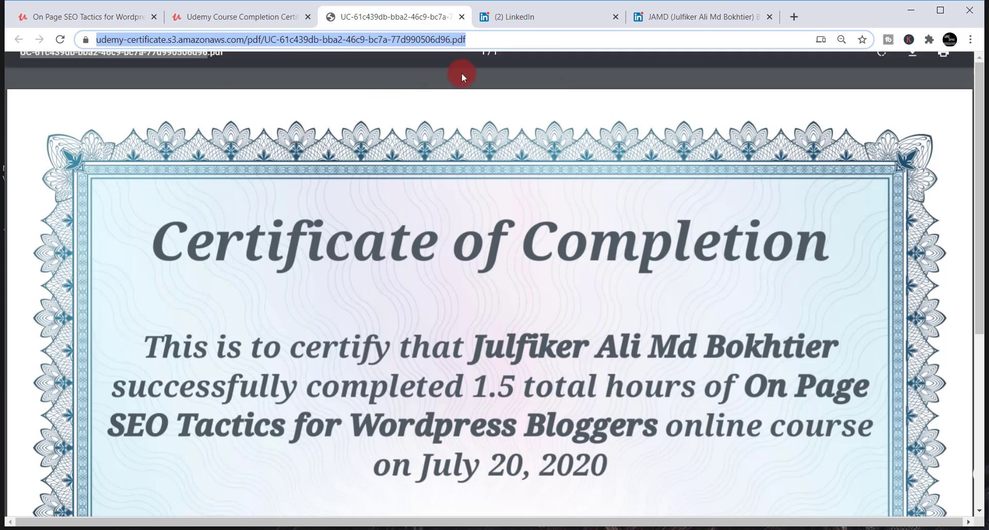
click(670, 14)
click(315, 391)
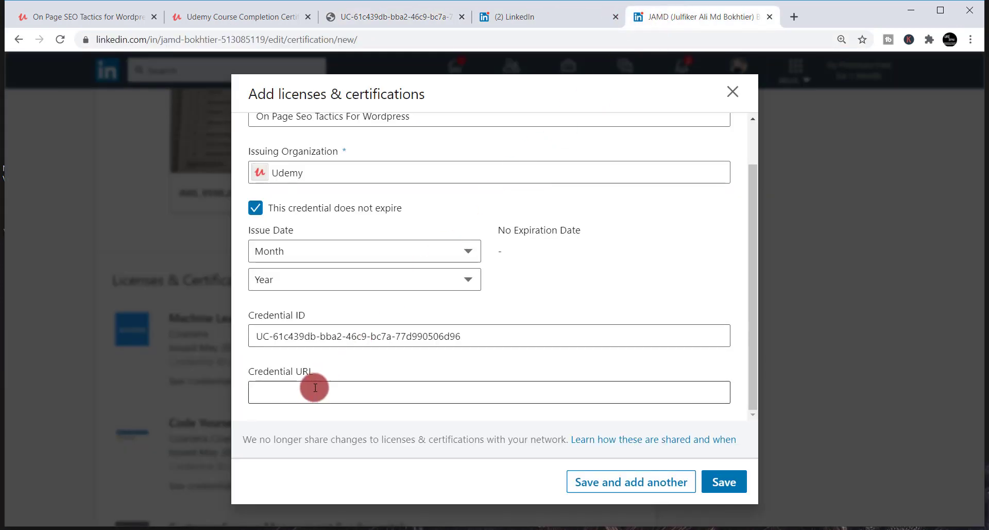
right_click(314, 387)
click(342, 268)
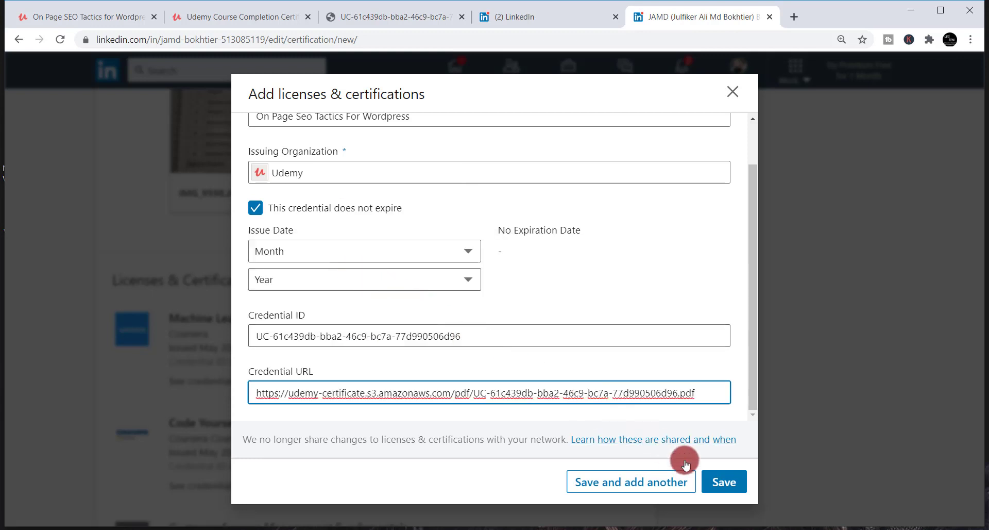
click(726, 485)
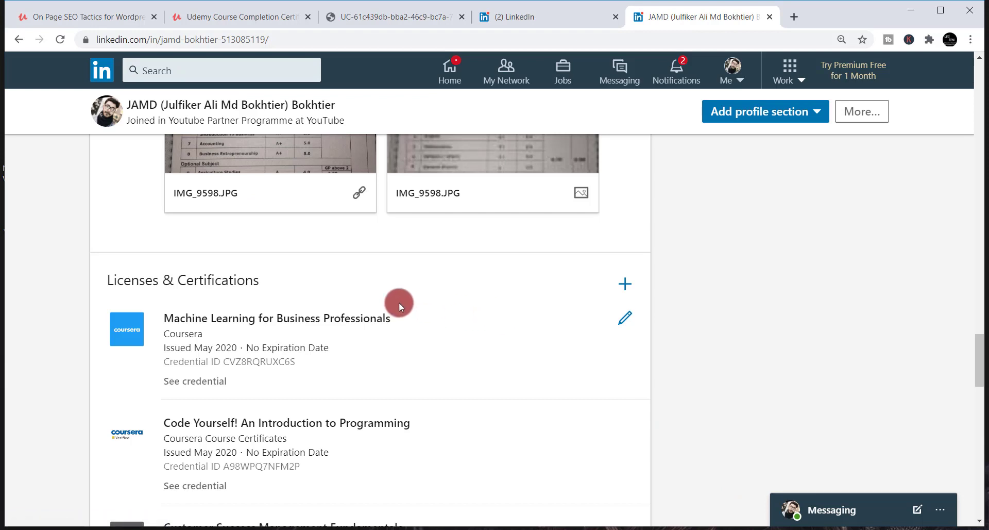
Expand the list with Show more and each Show 5 more until the Udemy On Page Seo Tactics entry appears
scroll(210, 287, down, 5)
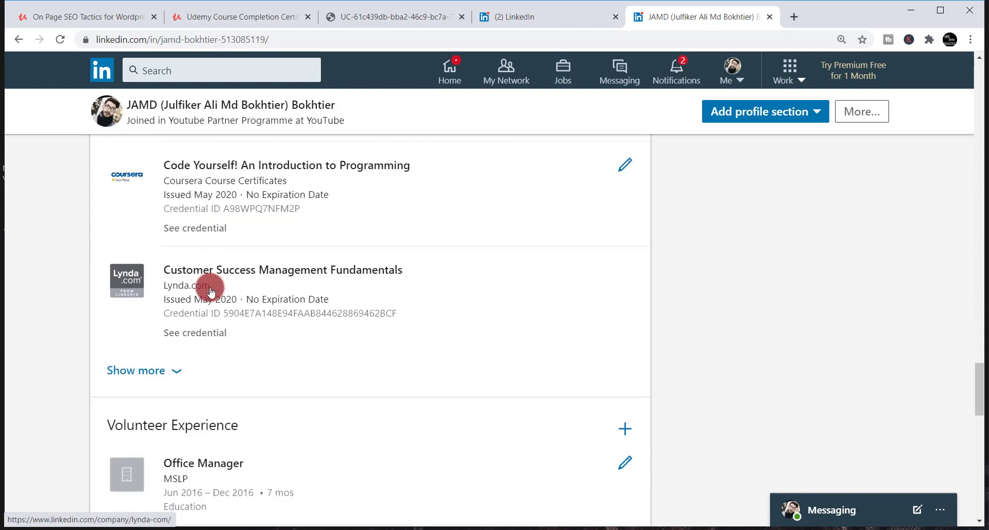
scroll(201, 274, up, 4)
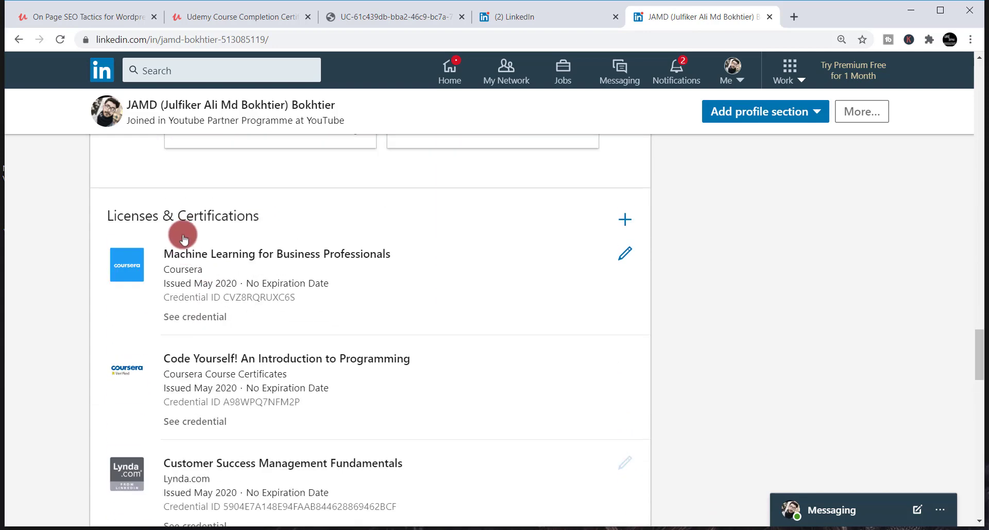
scroll(178, 228, down, 5)
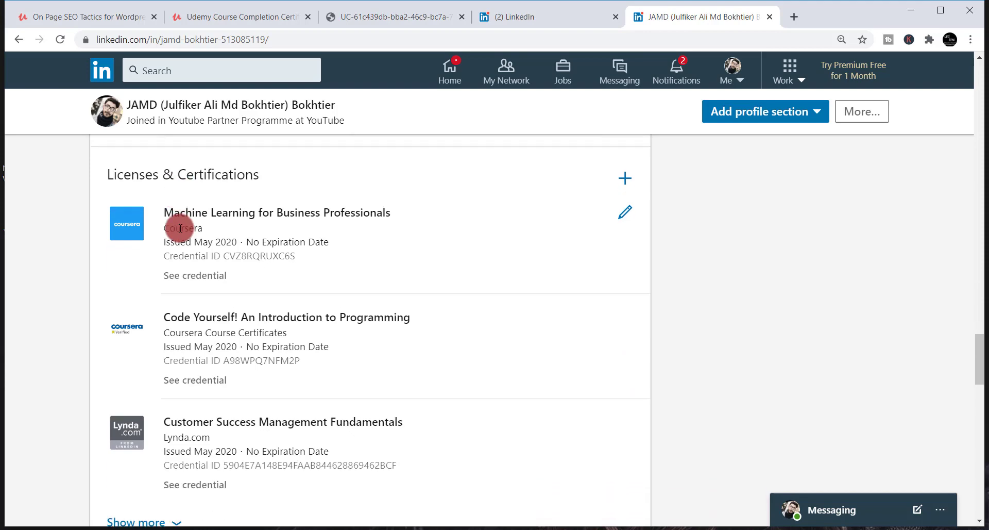
click(156, 307)
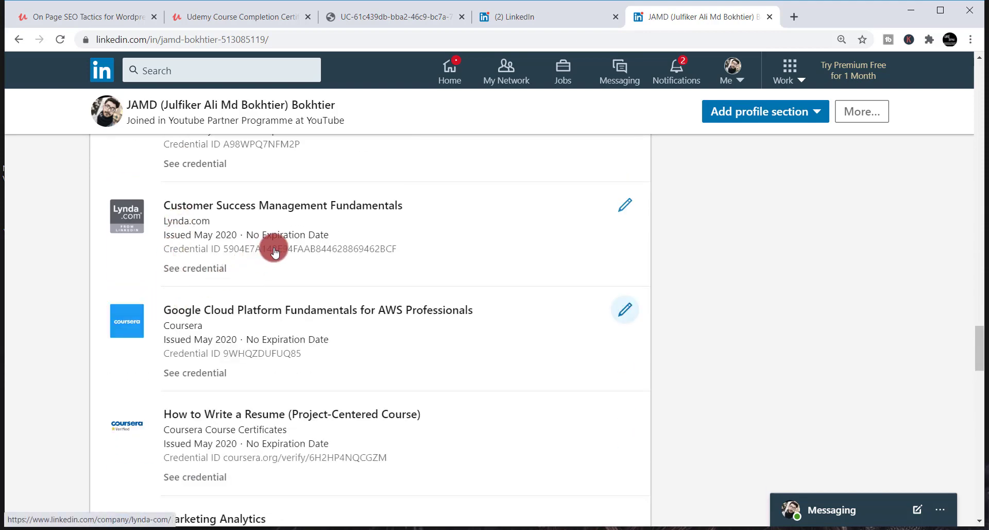
scroll(274, 250, down, 8)
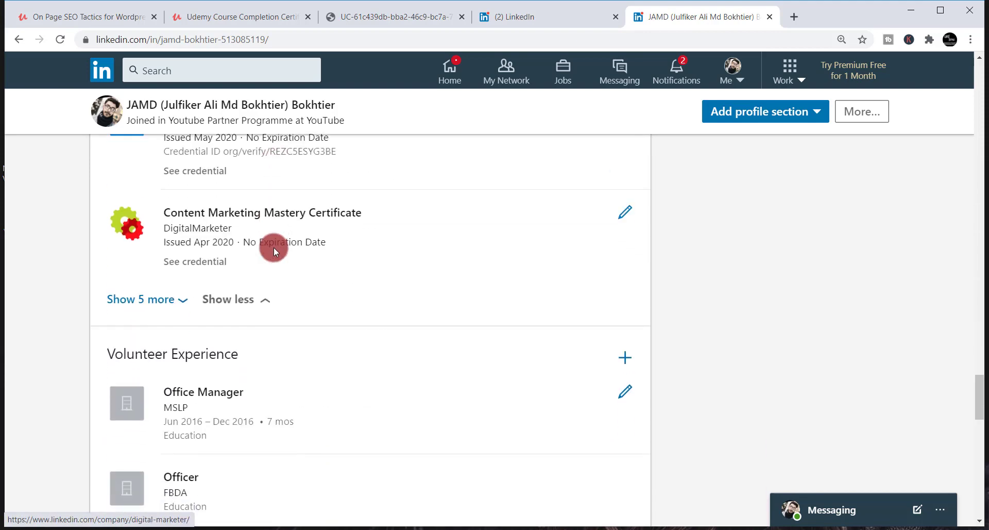
click(160, 298)
scroll(214, 224, down, 6)
scroll(217, 231, down, 4)
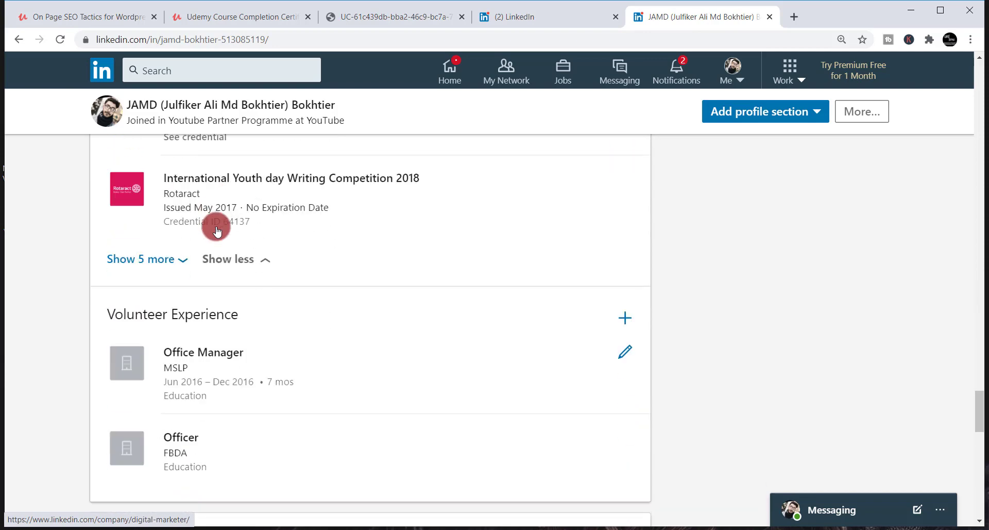
click(161, 261)
scroll(162, 267, down, 9)
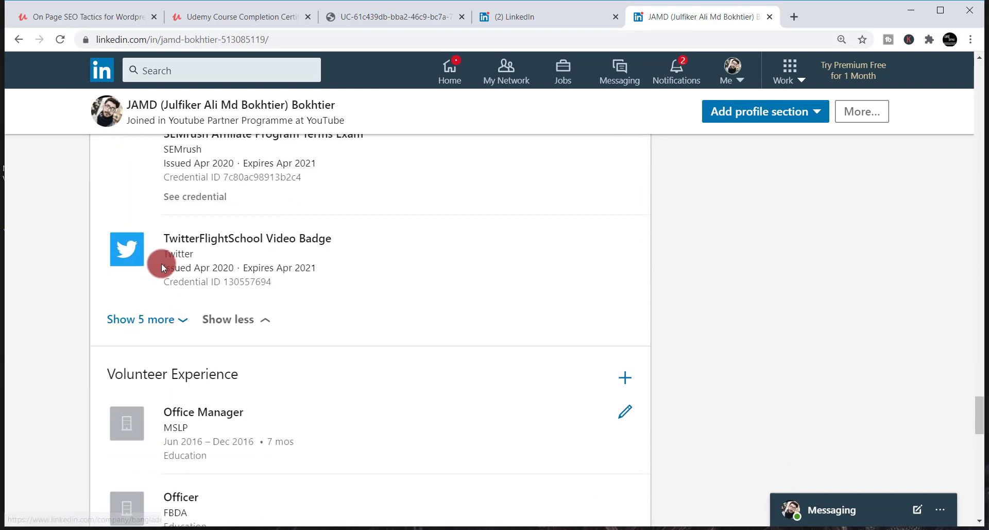
click(153, 284)
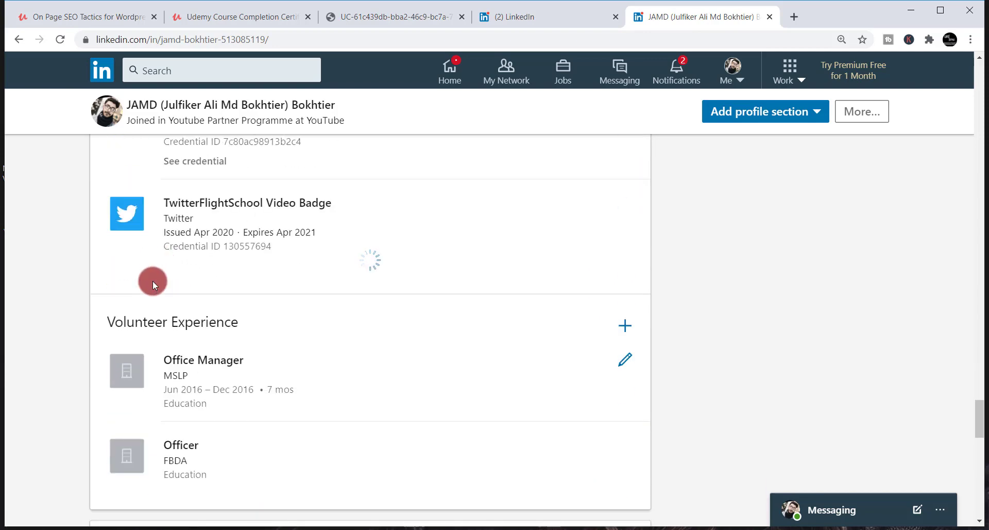
scroll(152, 281, down, 6)
scroll(162, 271, up, 1)
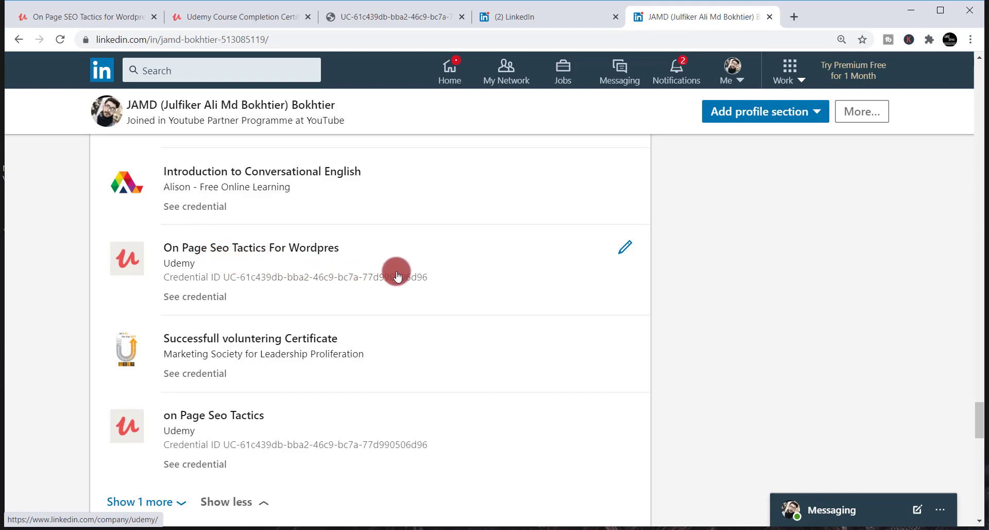
Follow the Udemy entry's 'See credential' link and check the Certificate of Completion PDF that opens
click(193, 298)
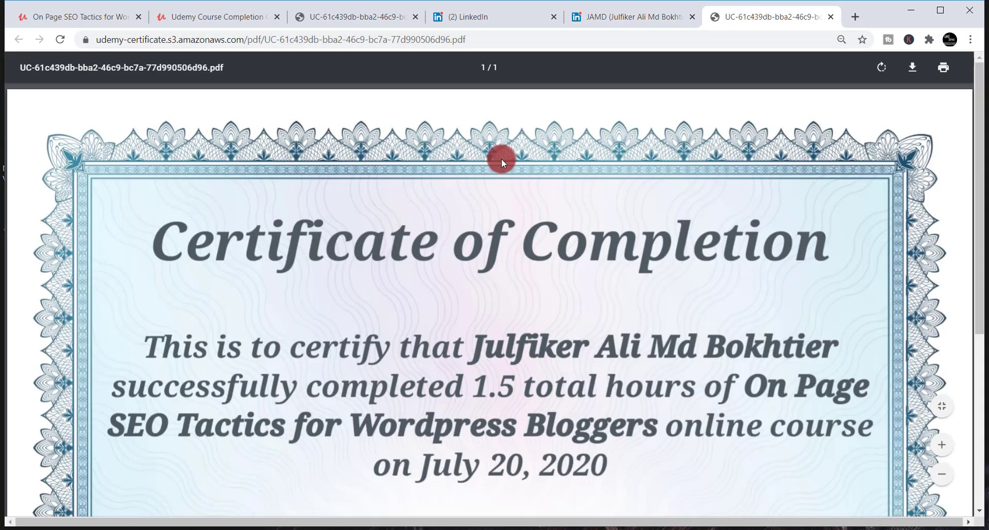
scroll(502, 159, down, 5)
scroll(502, 158, up, 5)
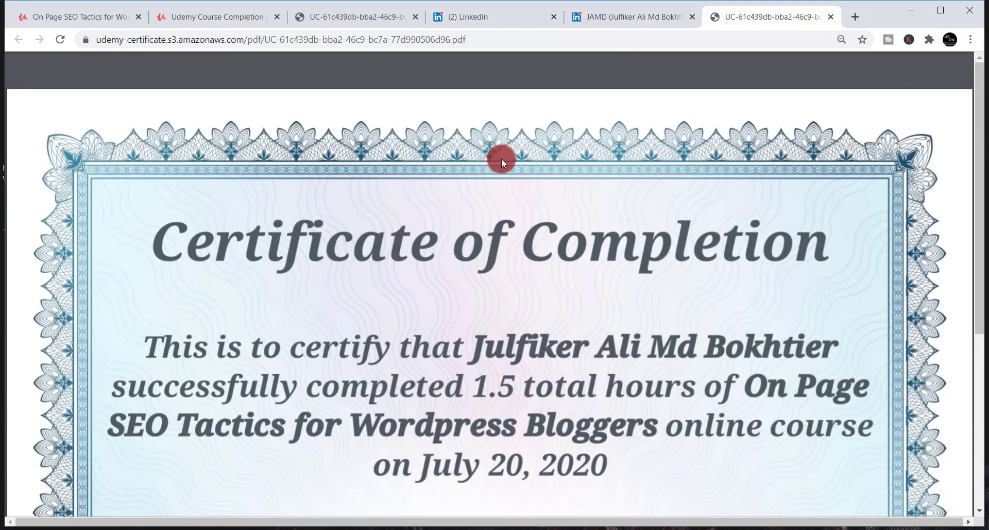